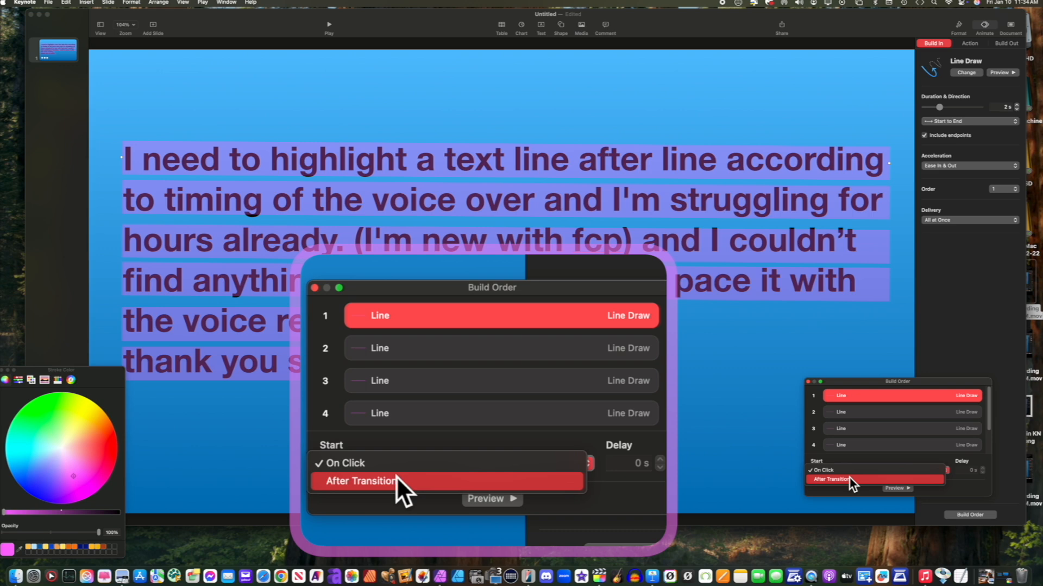
Step: Set the first line's build to start After Transition and the second line's build to start After Build 1
click(849, 478)
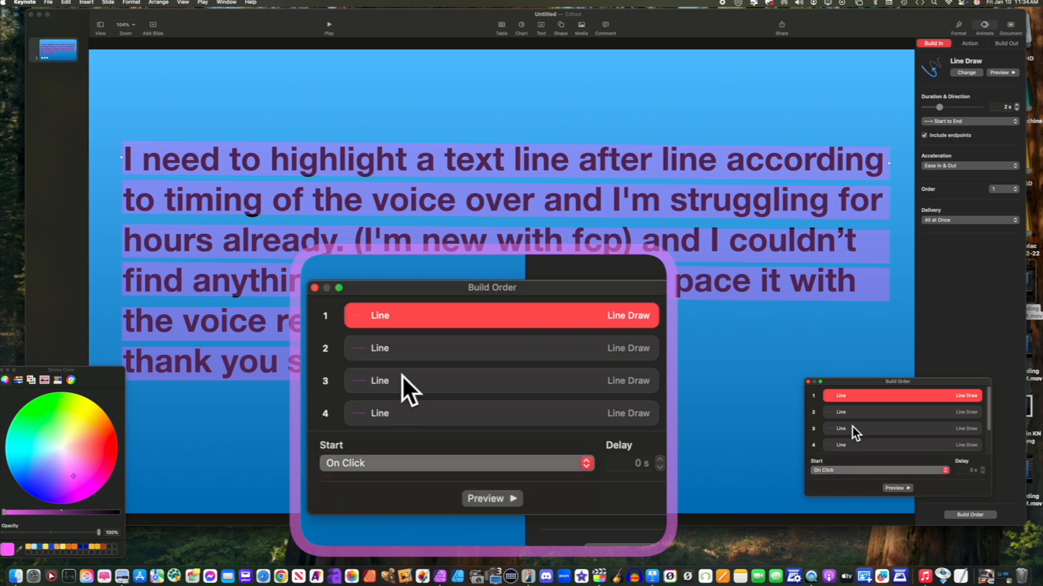
click(854, 414)
click(845, 473)
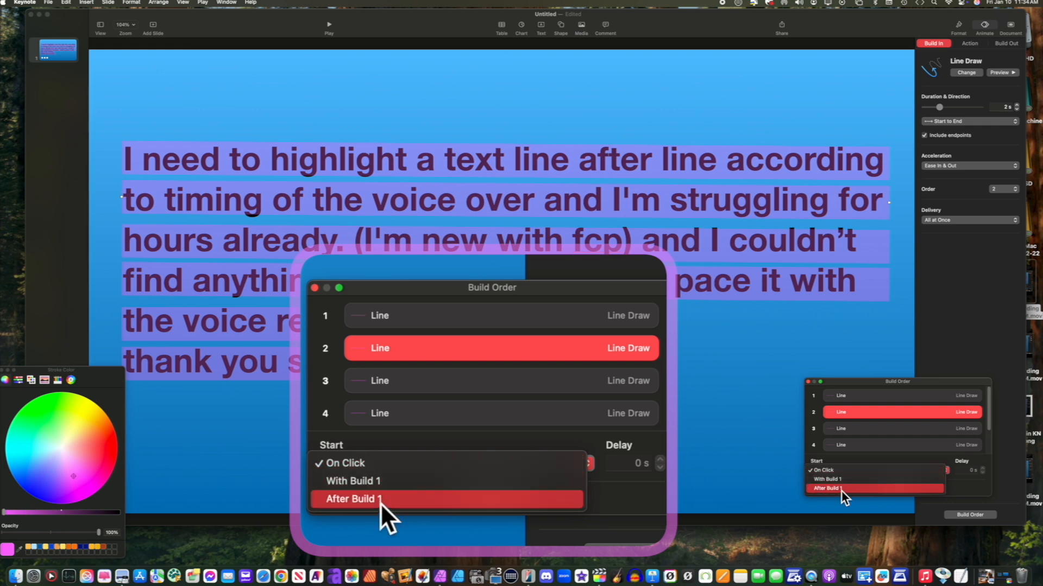
click(842, 489)
Step: Set the third line's build to start After Build 2 and the fourth line's build to start After Build 3
click(848, 426)
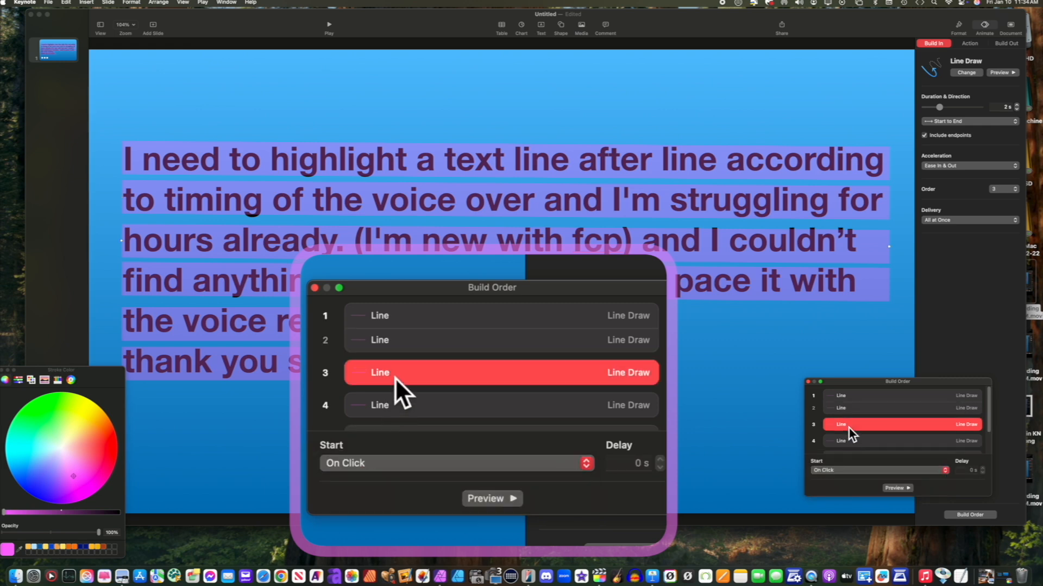
click(852, 474)
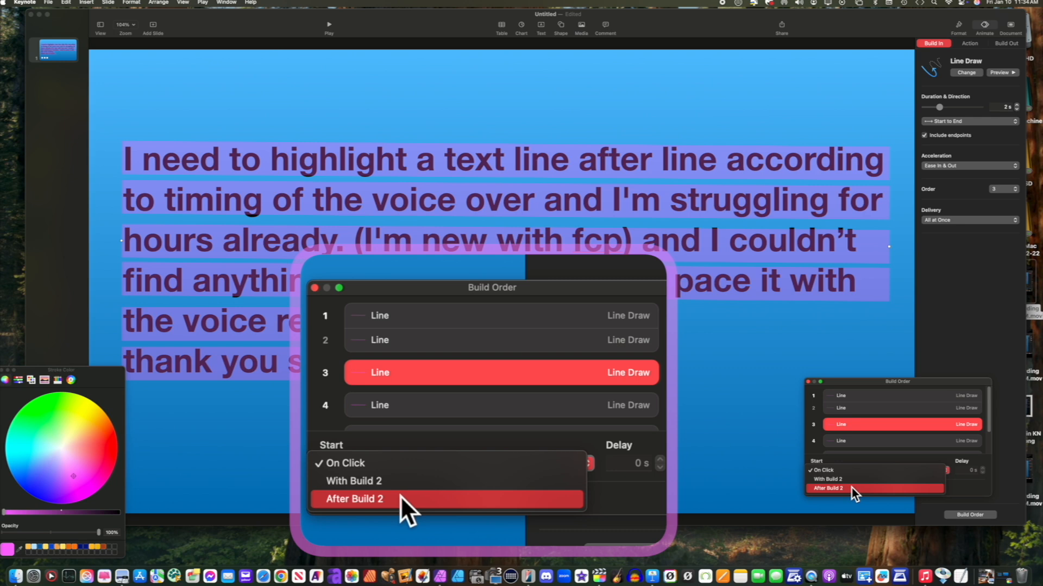
click(851, 486)
click(853, 438)
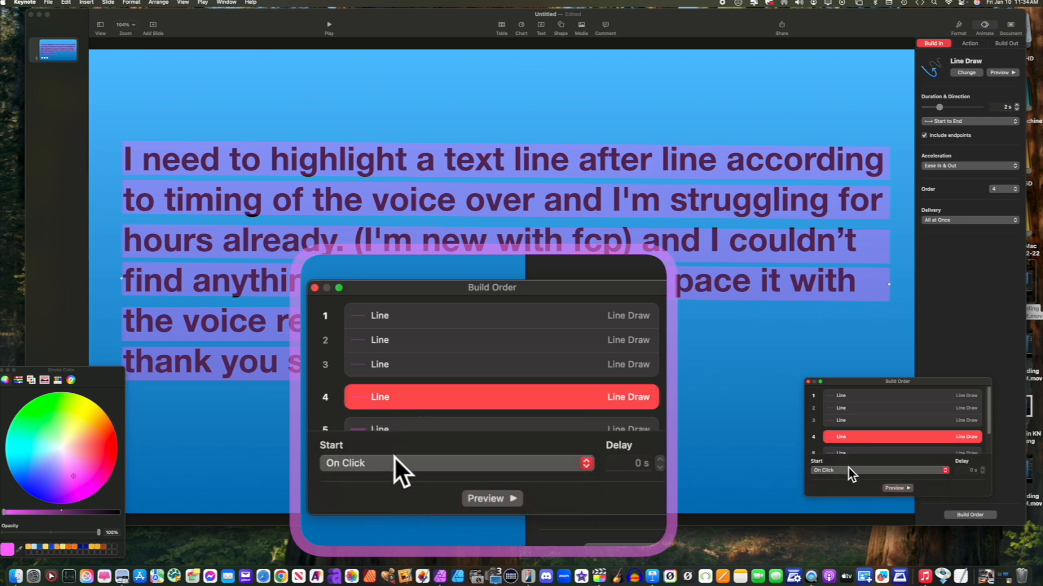
click(848, 470)
click(844, 490)
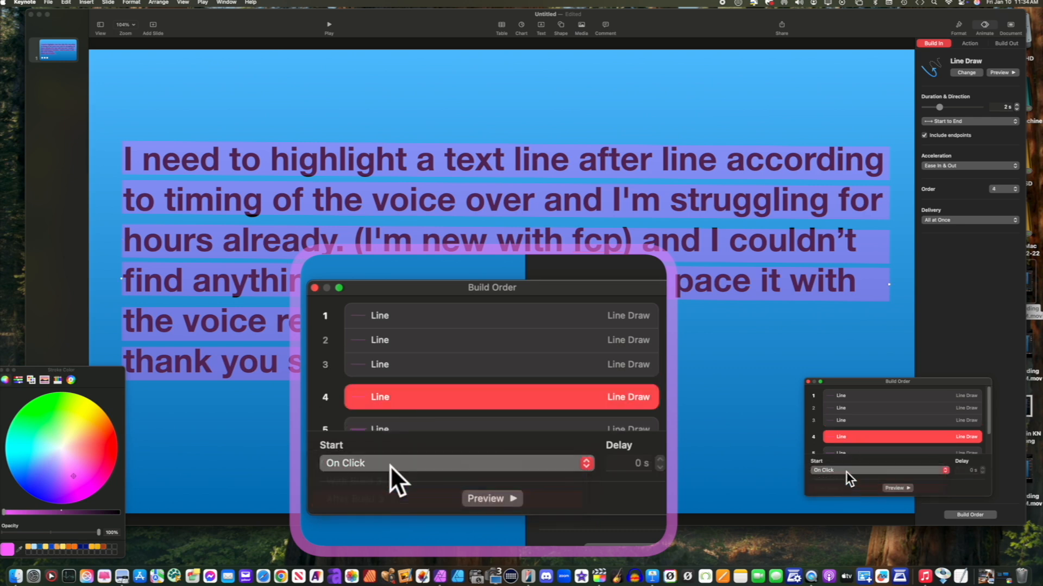
Step: Set the fifth line's build to start After Build 4 and the sixth line's build to start After Build 5
click(849, 449)
click(844, 471)
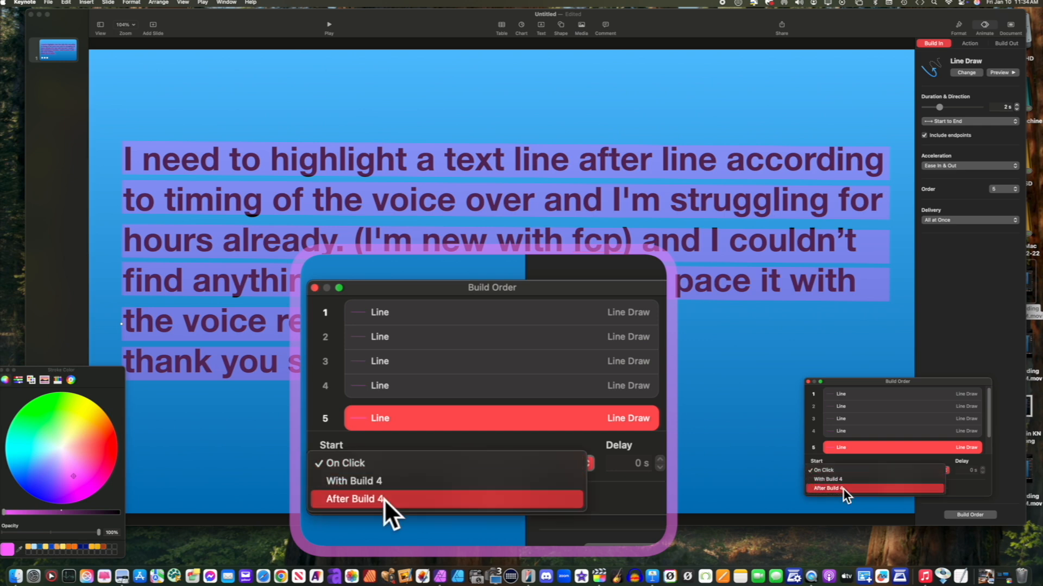
click(843, 490)
click(853, 445)
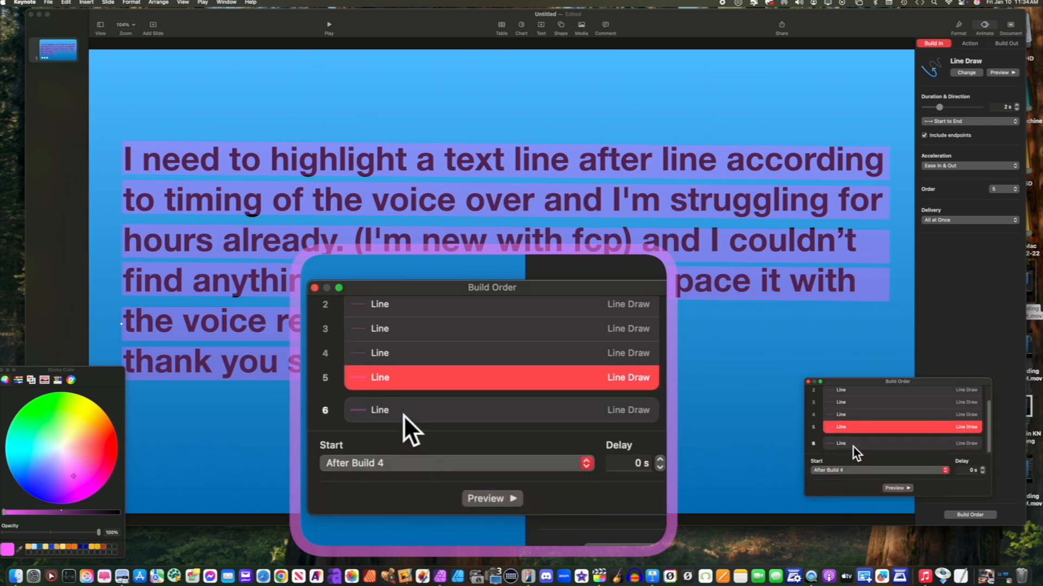
click(844, 470)
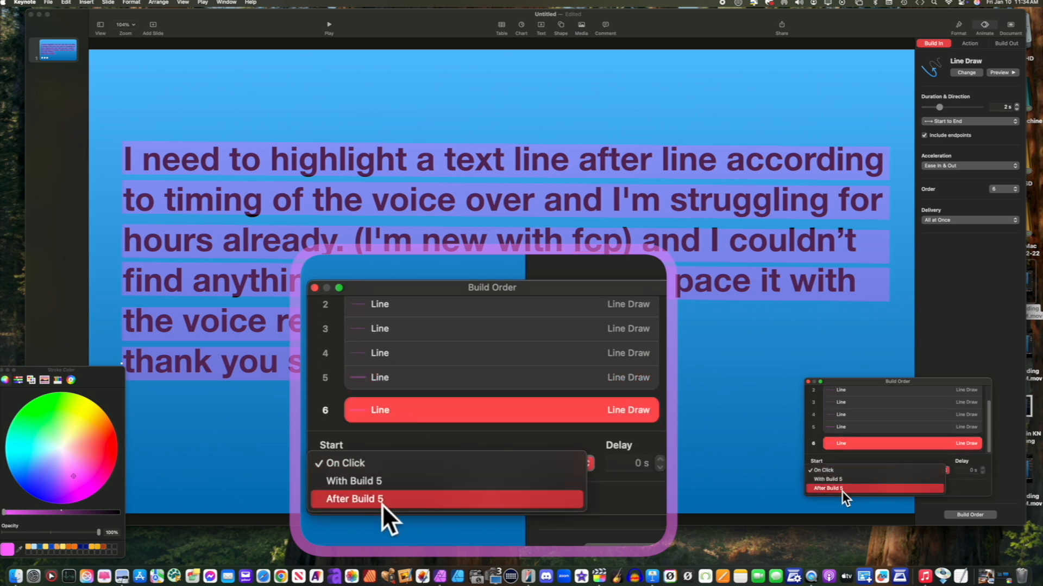
click(842, 490)
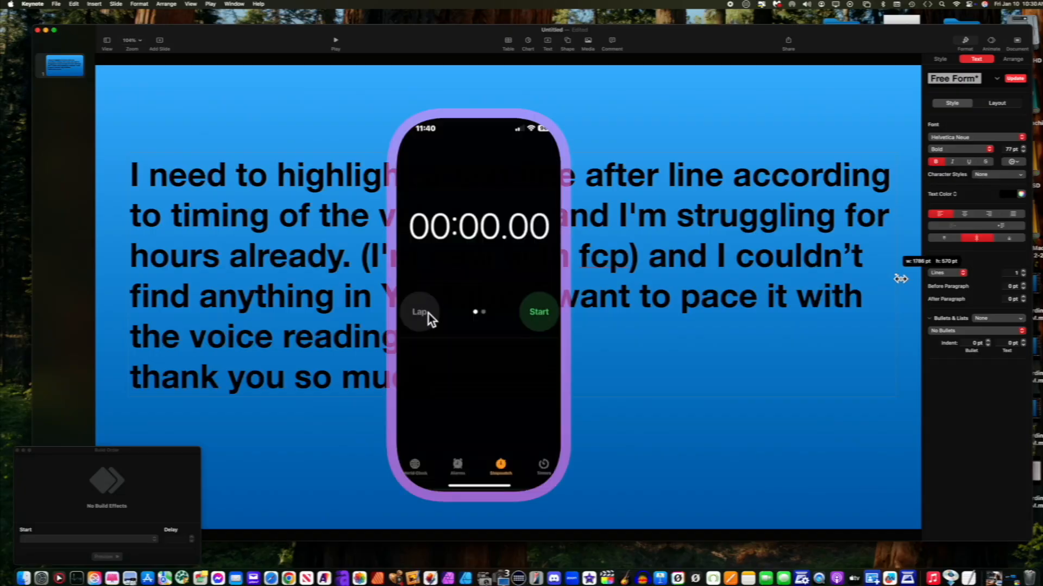
Step: Time the reading of a text line with the phone's stopwatch
click(531, 313)
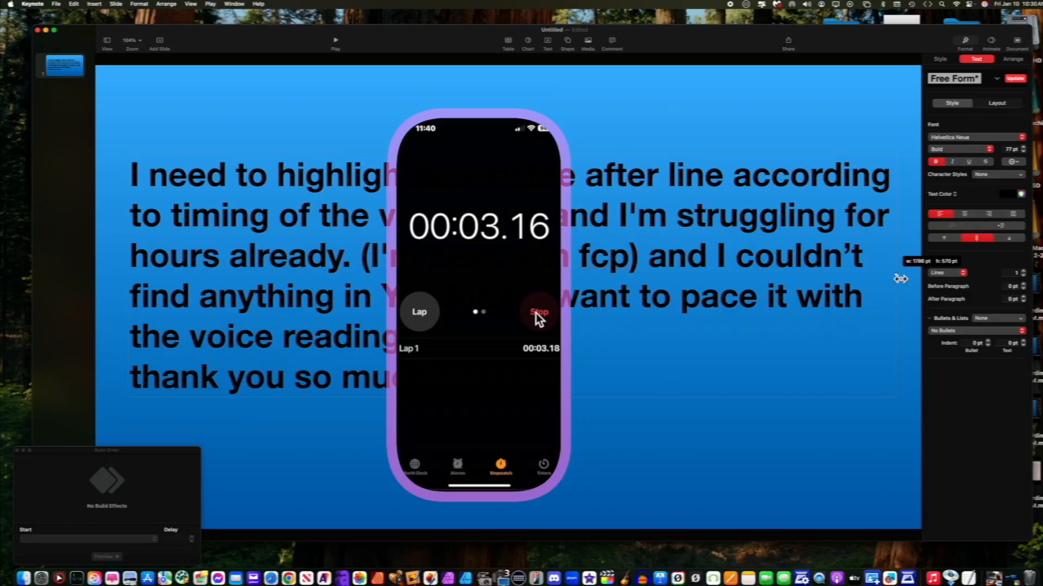
click(537, 315)
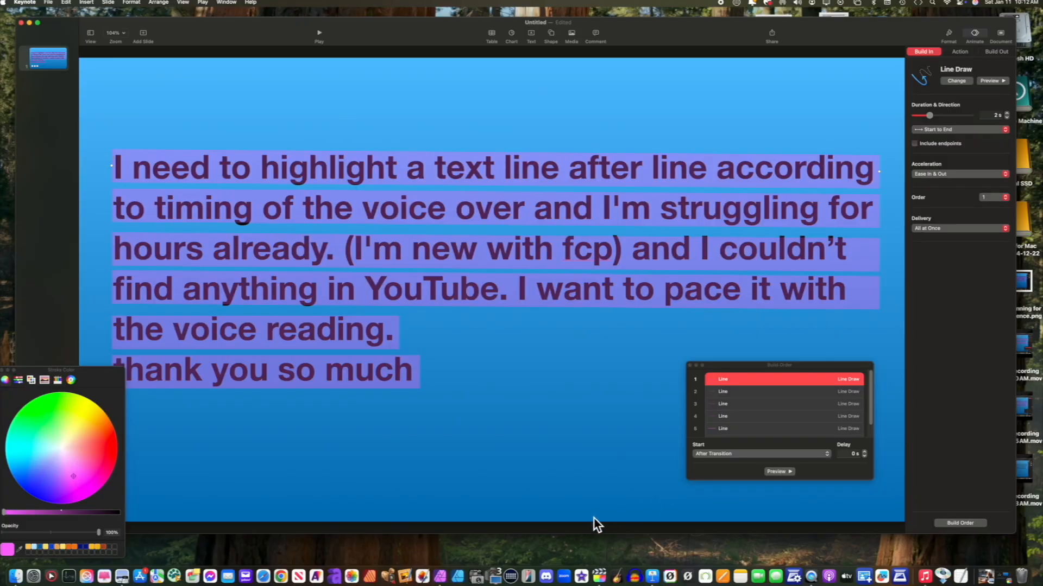
Step: Move the Build Order window up on the slide and set the first line's Line Draw duration to 3.25 s
drag(782, 365, 791, 107)
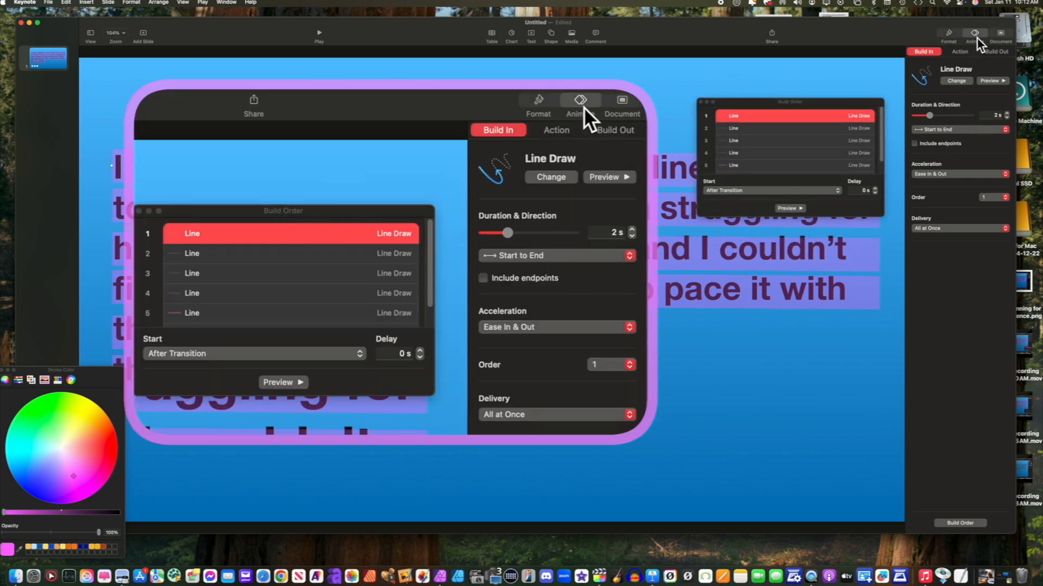
click(848, 120)
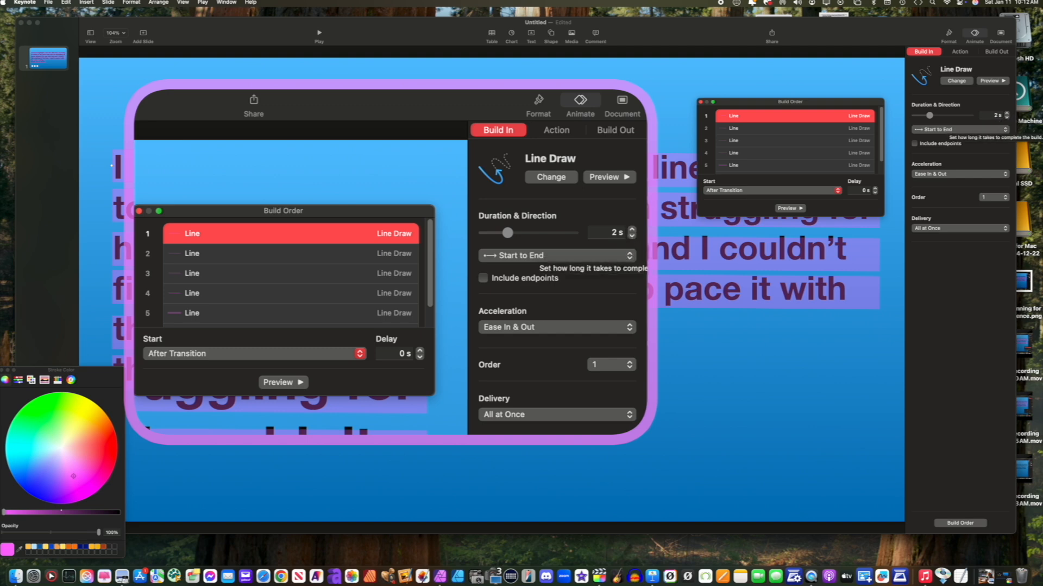
click(996, 116)
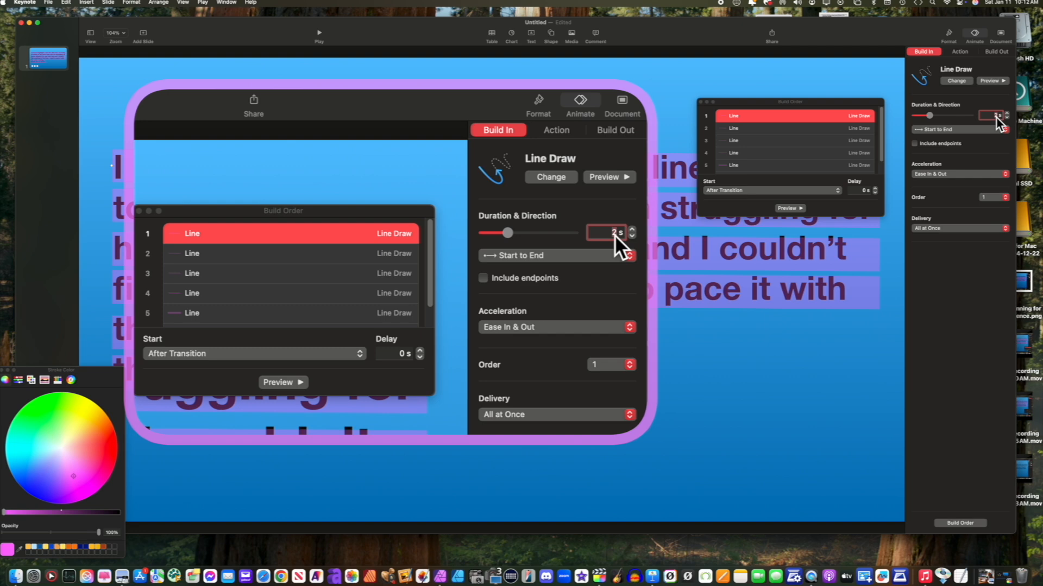
text(3.25)
Step: Set the duration of the second line's Line Draw build to 3.16 s
click(850, 130)
click(995, 115)
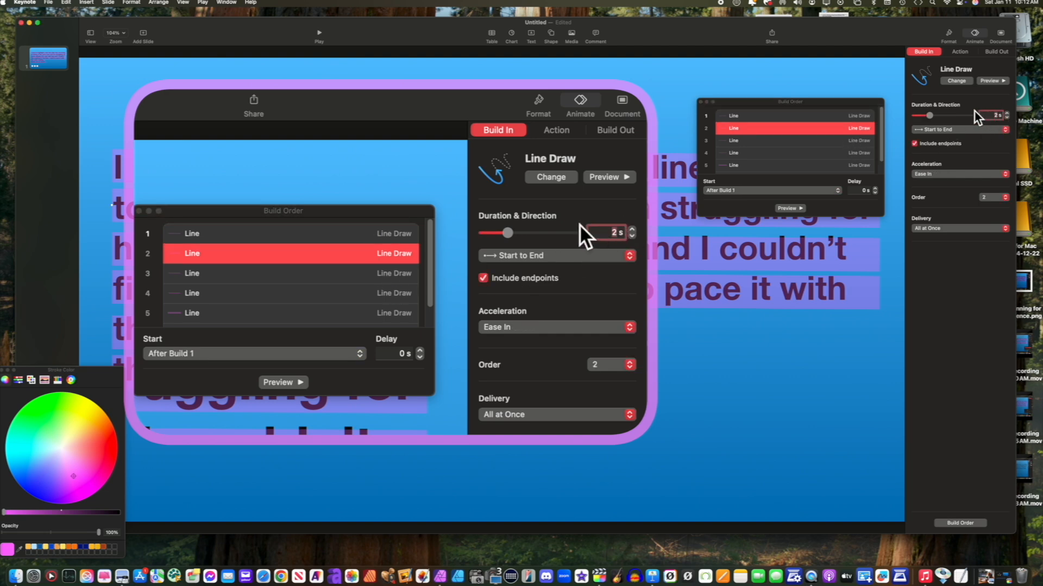
text(3.16)
Step: Increase the duration of the third line's Line Draw build to above 3 seconds
click(405, 273)
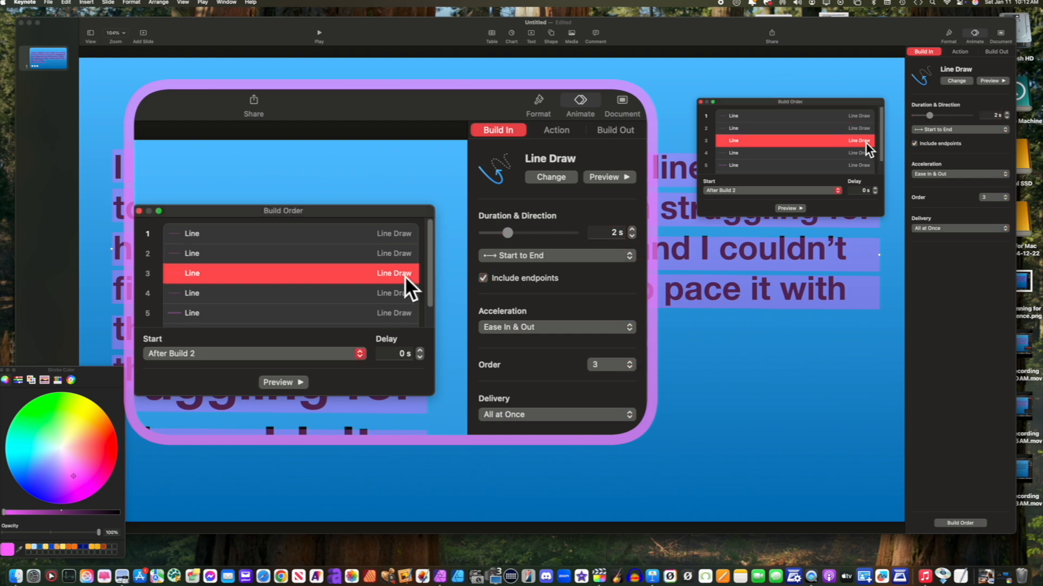
click(618, 233)
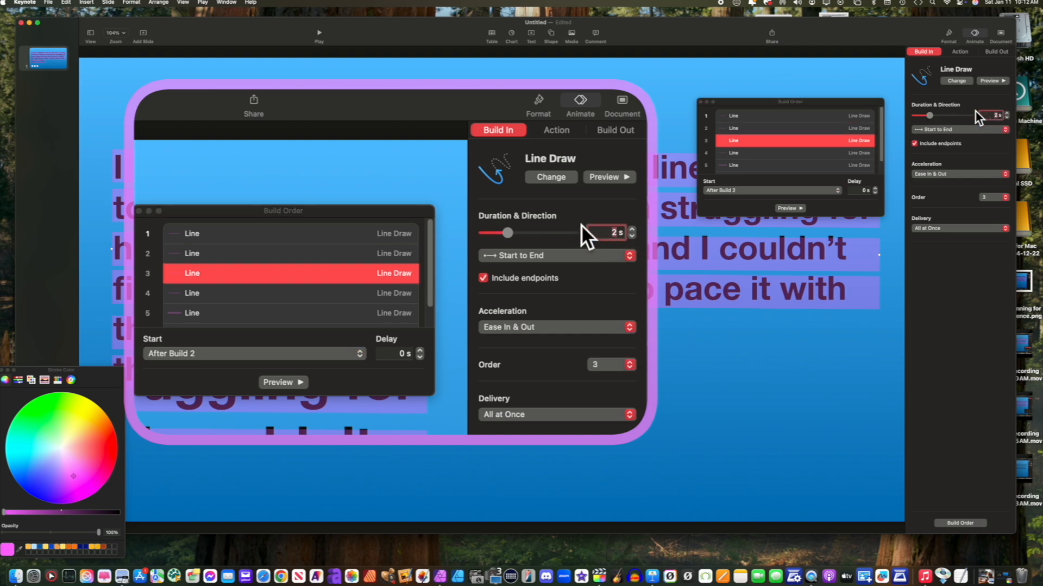
text(3.)
Step: Set the fourth line's Line Draw duration to 3.23 s and the fifth line's to 1.18 s
click(856, 154)
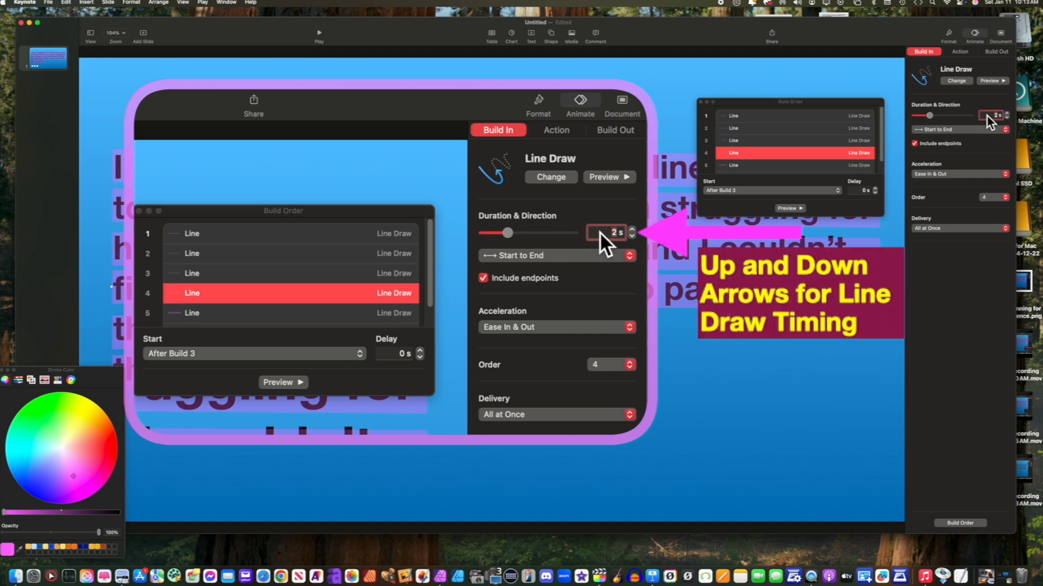
text(3.23)
click(863, 168)
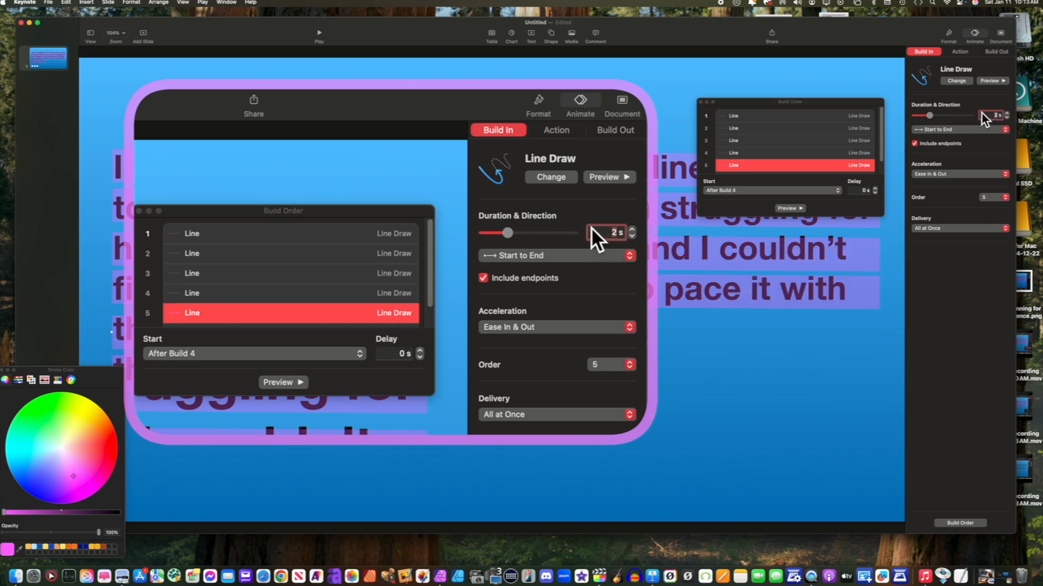
text(1.)
Step: Enter a new duration for the sixth line's Line Draw build
scroll(820, 166, down, 2)
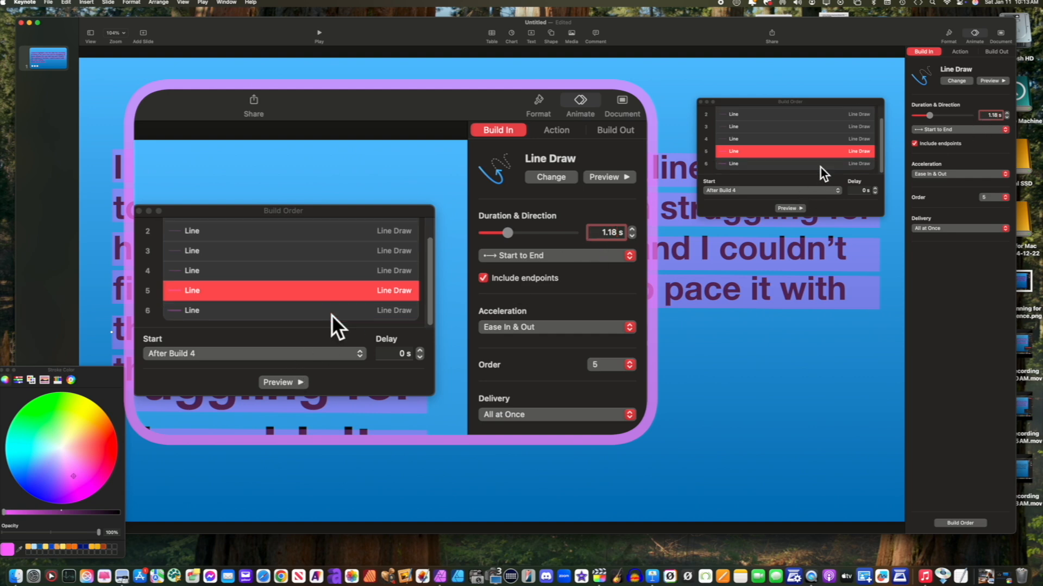
click(820, 166)
click(597, 233)
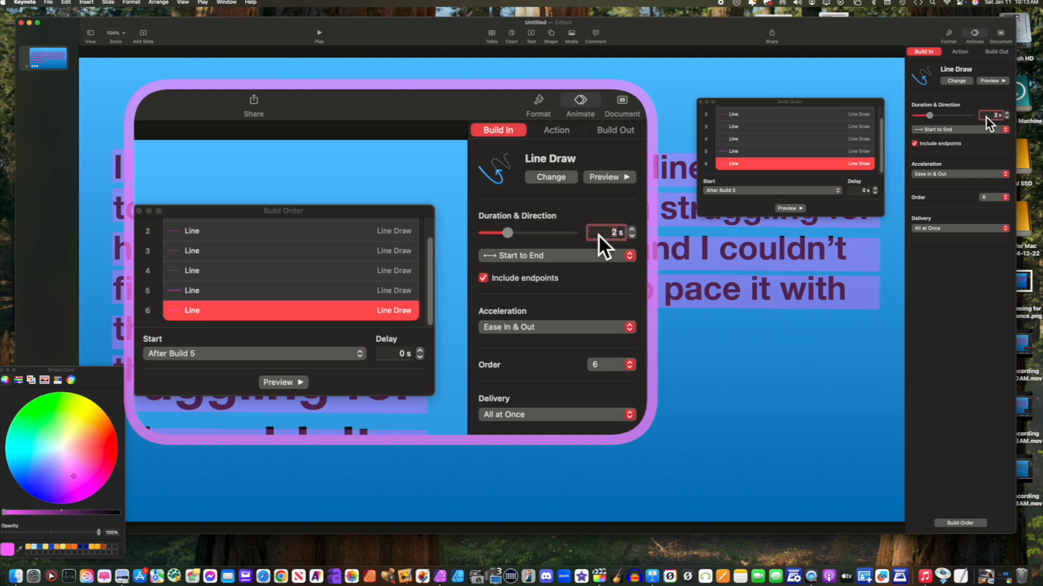
key(BackSpace)
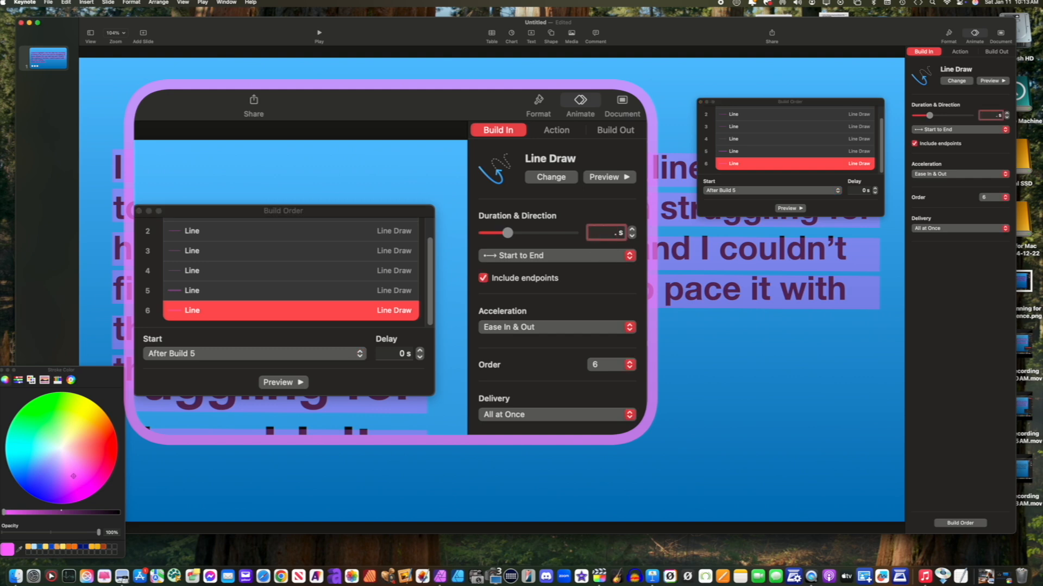